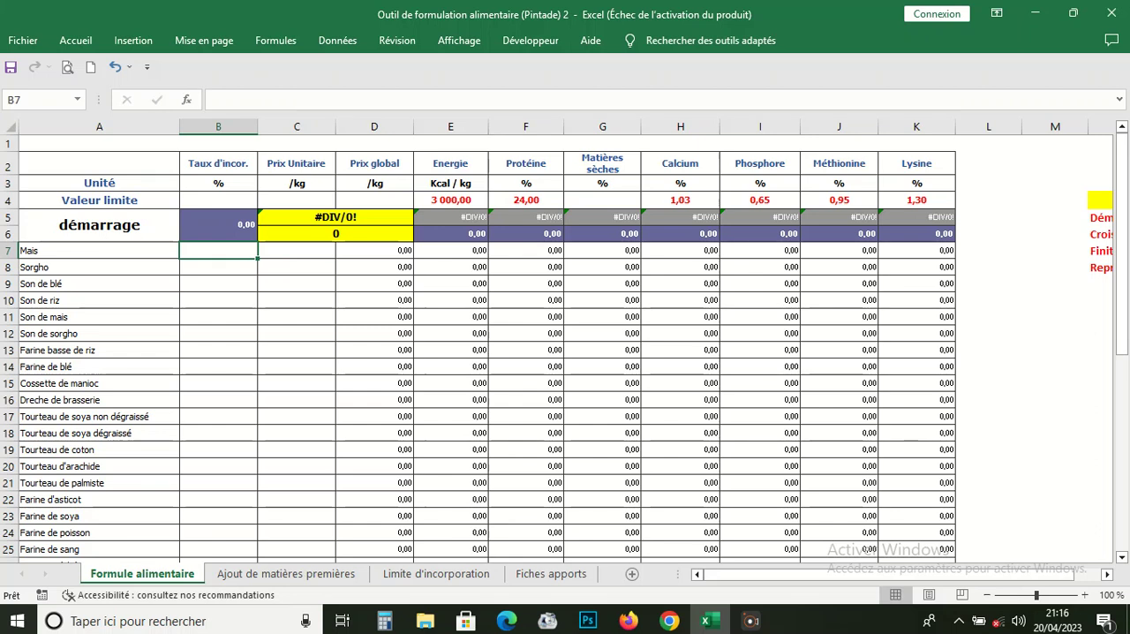
{"action": "left_click_drag", "start_coordinate": [769, 575], "coordinate": [797, 574]}
{"action": "left_click_drag", "start_coordinate": [872, 575], "coordinate": [844, 575]}
{"action": "left_click", "coordinate": [99, 225]}
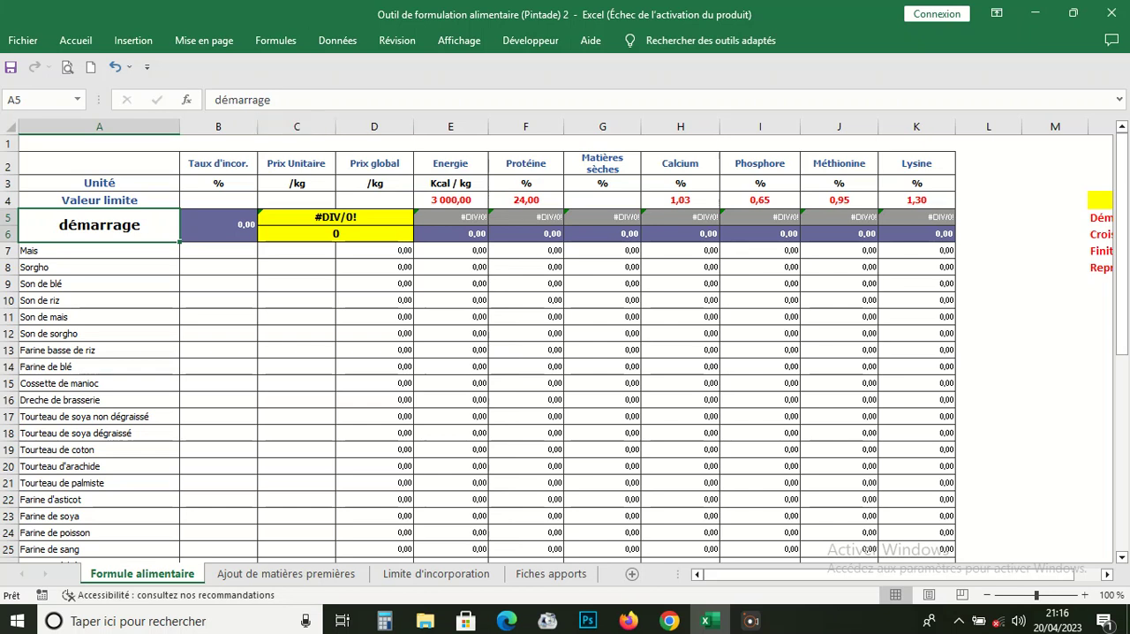
Step: Set the incorporation rate to 10 for Mais and 15 for Son de riz
{"action": "left_click", "coordinate": [218, 250]}
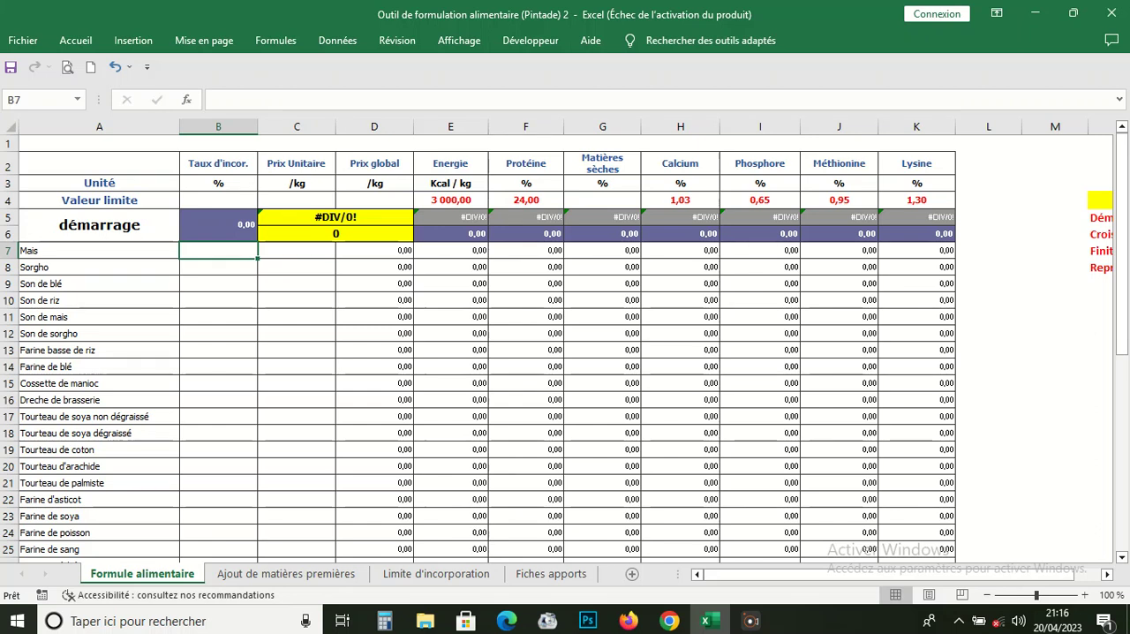
{"action": "type", "text": "10"}
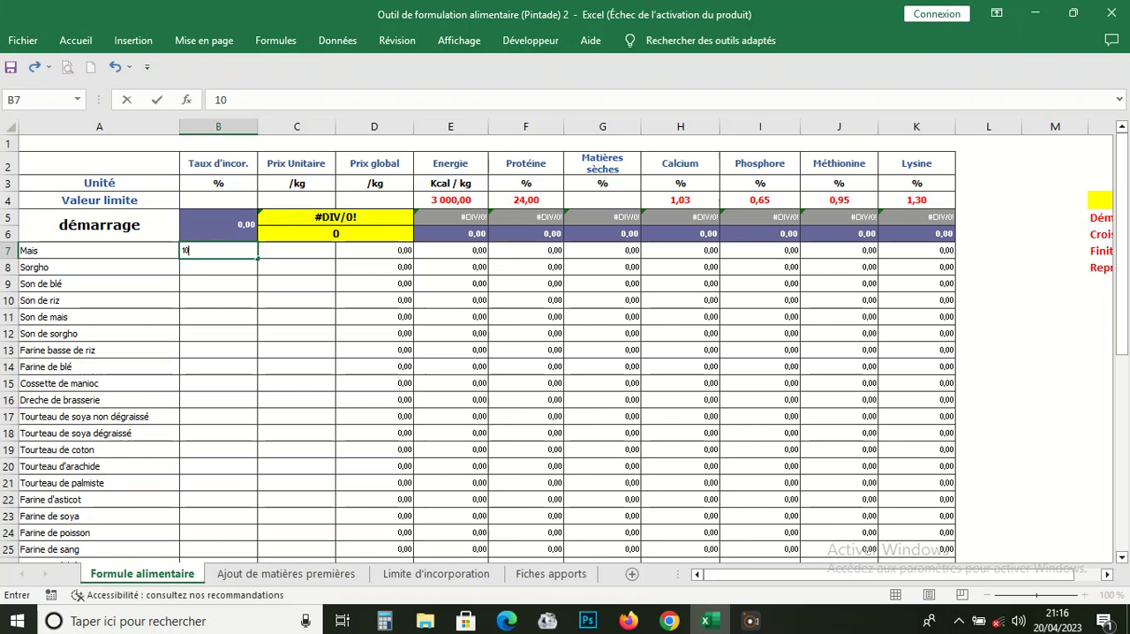
{"action": "left_click", "coordinate": [218, 300]}
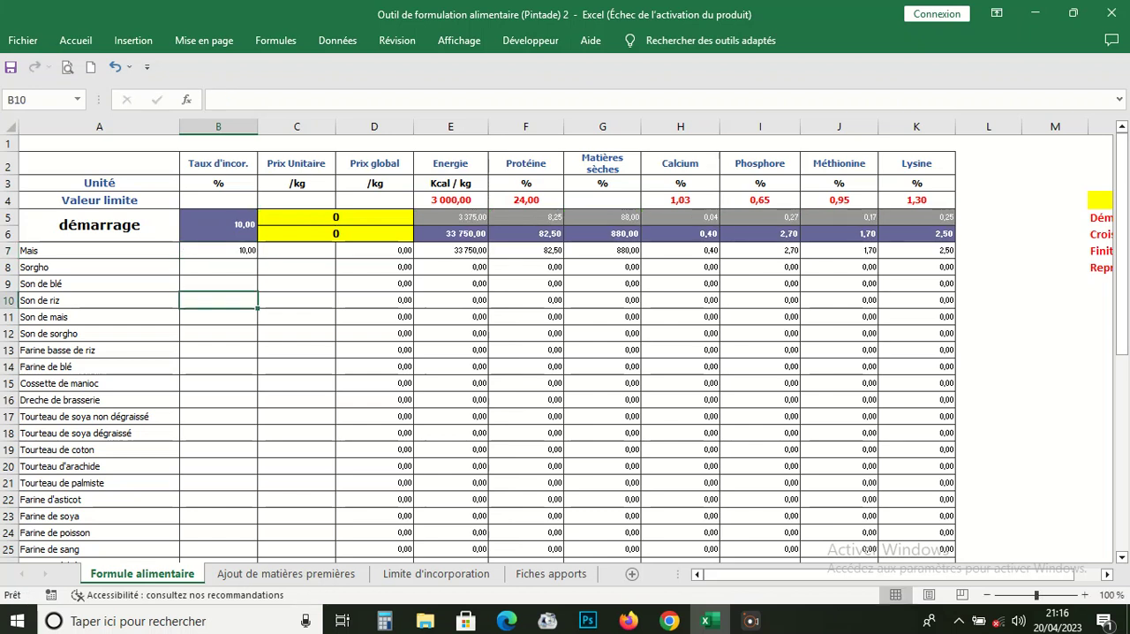
{"action": "type", "text": "15"}
Step: Set the incorporation rate to 5 for Tourteau d'arachide and 2 for Coquille d'huitre, and check the total rate
{"action": "left_click", "coordinate": [218, 466]}
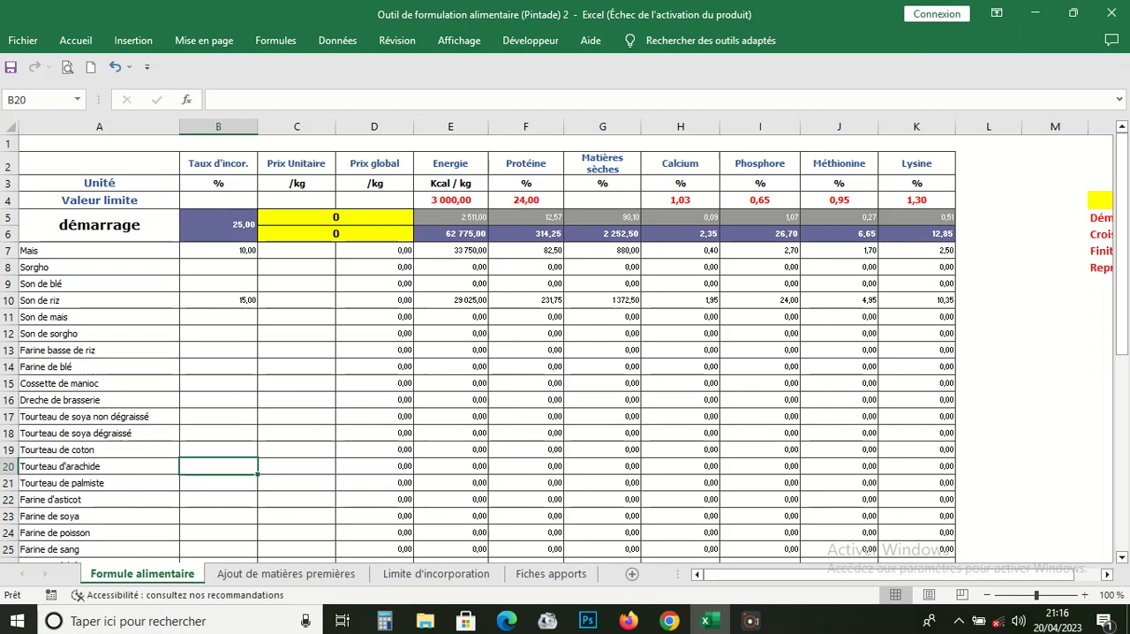
{"action": "type", "text": "5"}
{"action": "scroll", "coordinate": [565, 353], "scroll_direction": "down", "scroll_amount": 4}
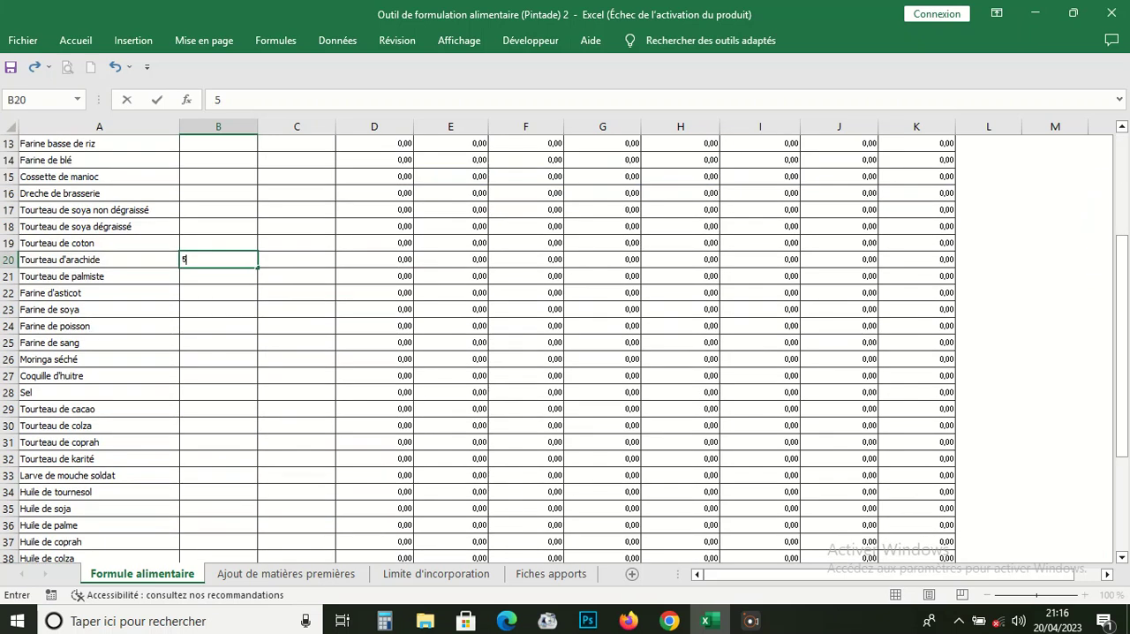
{"action": "left_click", "coordinate": [218, 376]}
{"action": "type", "text": "2"}
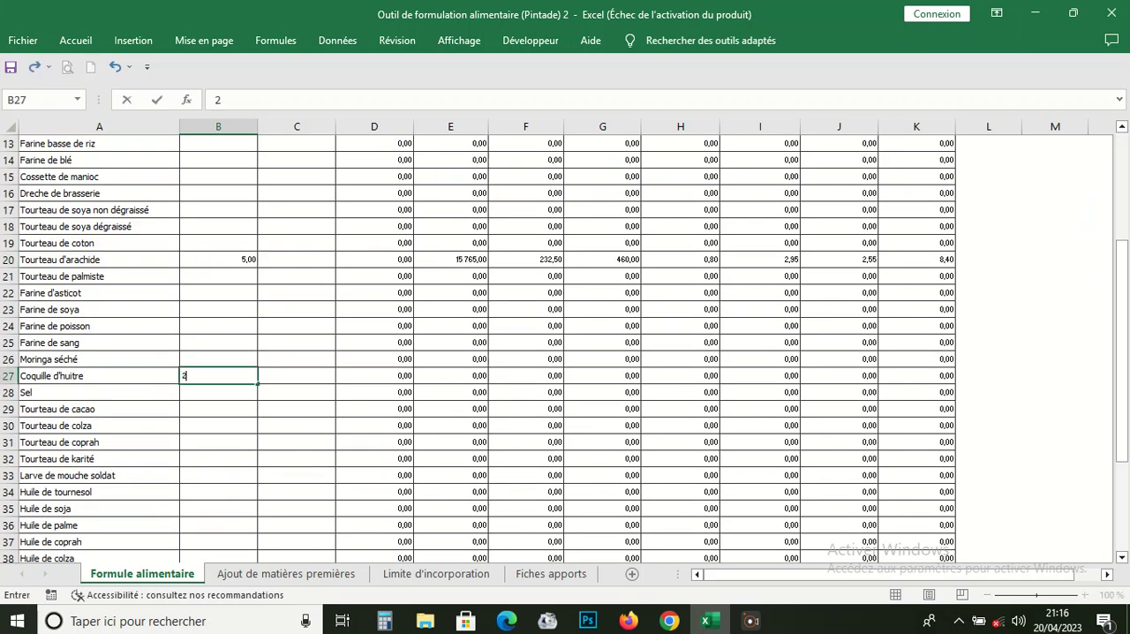
{"action": "scroll", "coordinate": [565, 349], "scroll_direction": "up", "scroll_amount": 3}
{"action": "left_click", "coordinate": [218, 360]}
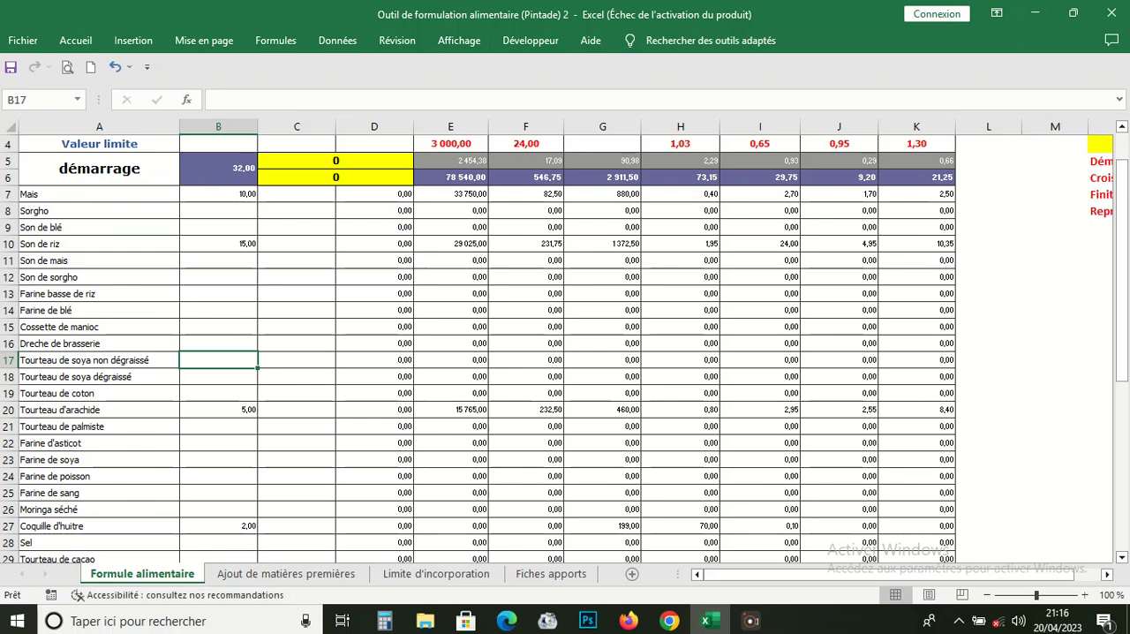
{"action": "scroll", "coordinate": [565, 348], "scroll_direction": "up", "scroll_amount": 1}
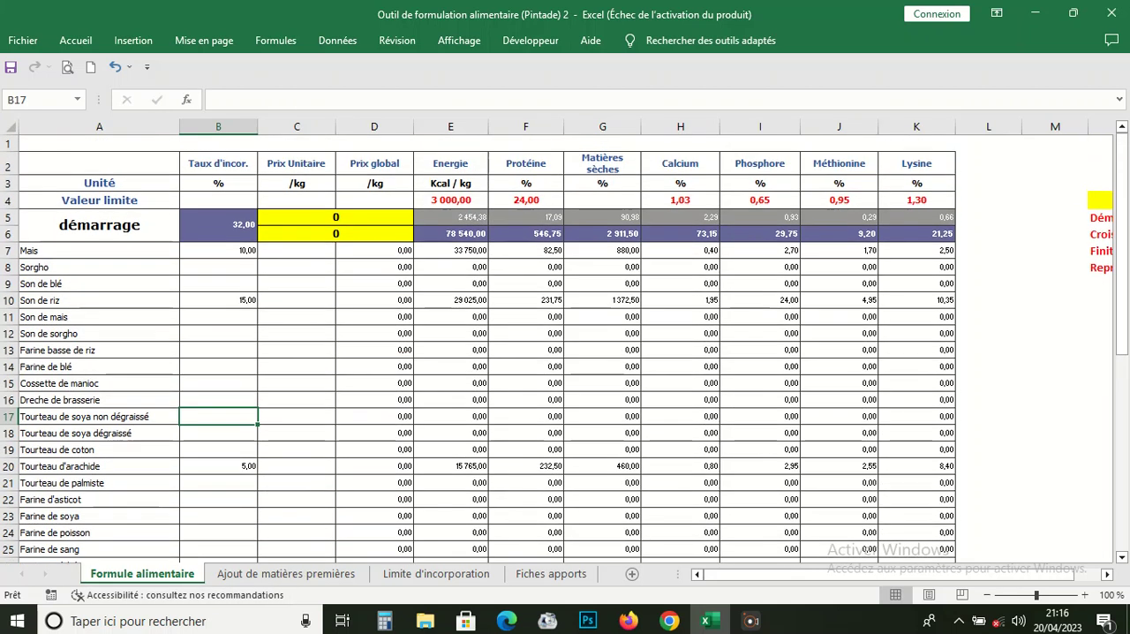
{"action": "left_click", "coordinate": [218, 225]}
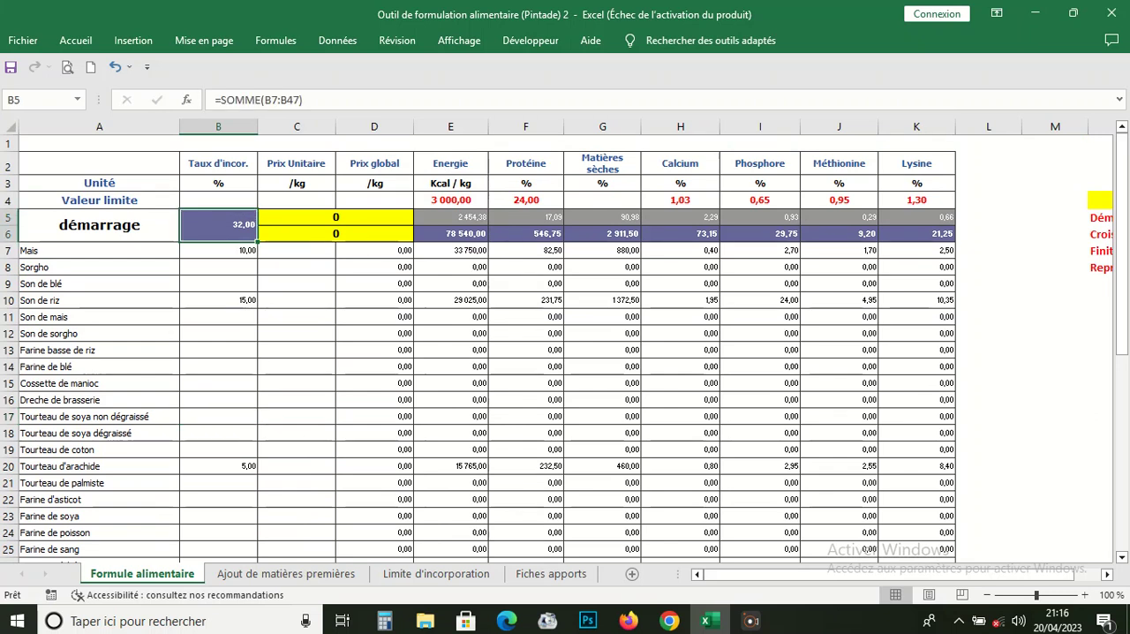
Step: Enter the unit prices per kg: 250 for Mais and 150 for Son de riz
{"action": "left_click", "coordinate": [297, 250]}
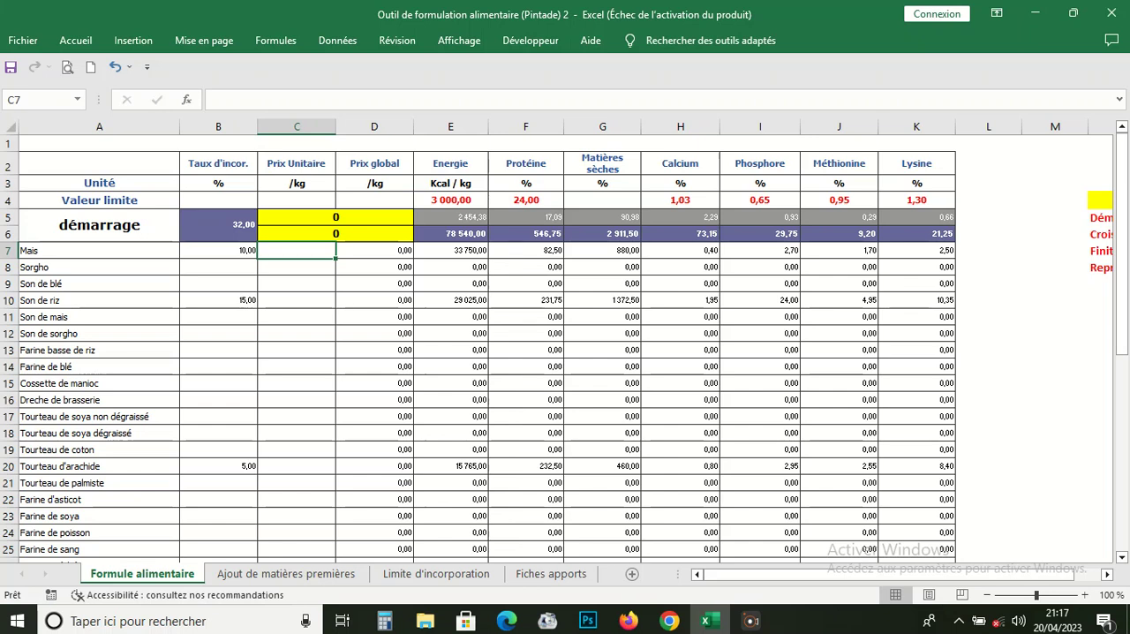
{"action": "type", "text": "250"}
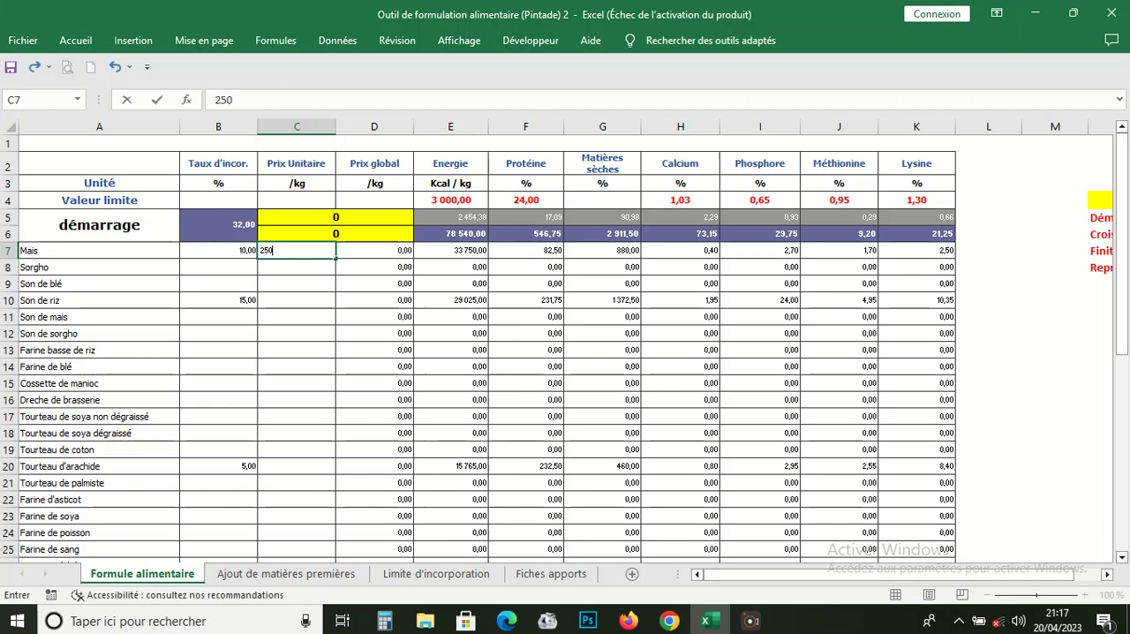
{"action": "left_click", "coordinate": [297, 300]}
{"action": "left_click", "coordinate": [374, 250]}
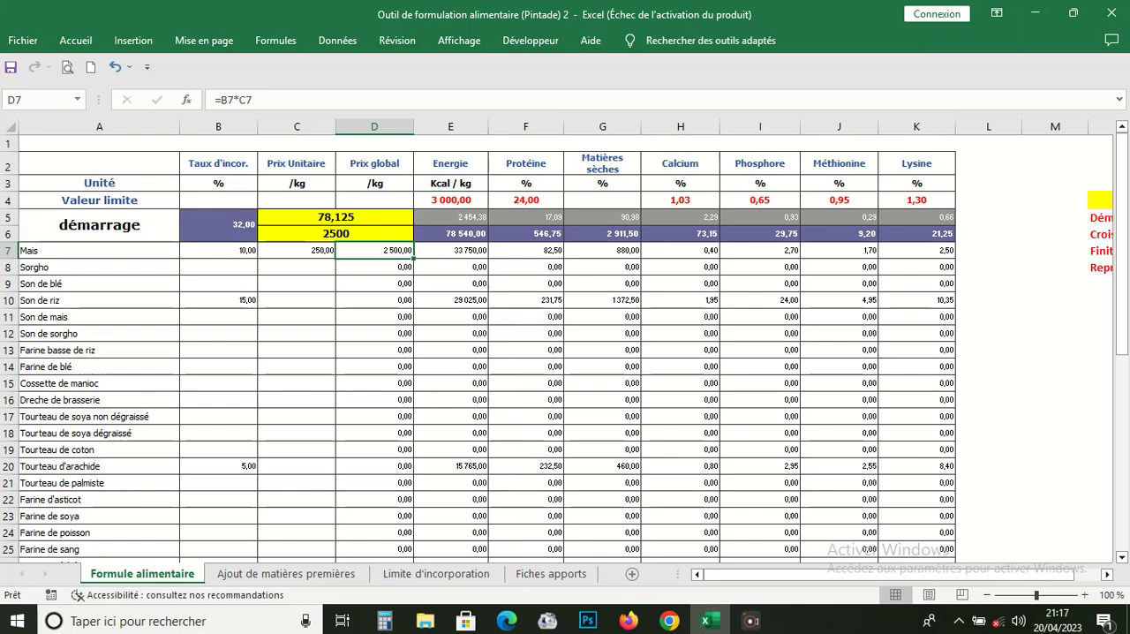
{"action": "left_click", "coordinate": [296, 300]}
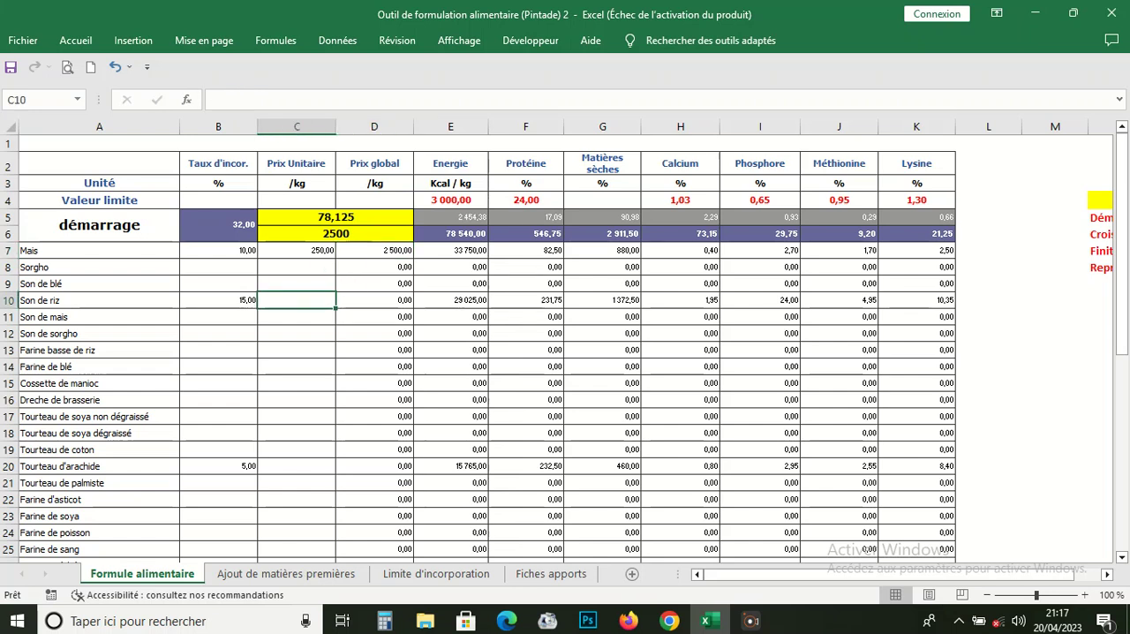
{"action": "type", "text": "150"}
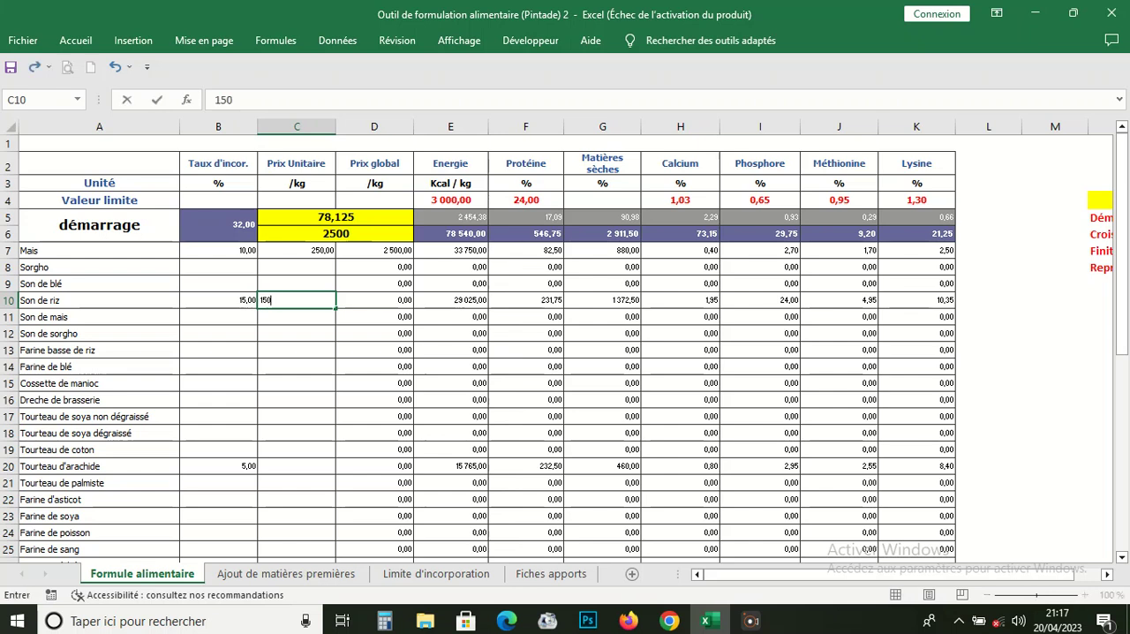
Step: Enter the unit prices per kg: 100 for Tourteau d'arachide and 200 for Coquille d'huitre
{"action": "left_click", "coordinate": [296, 466]}
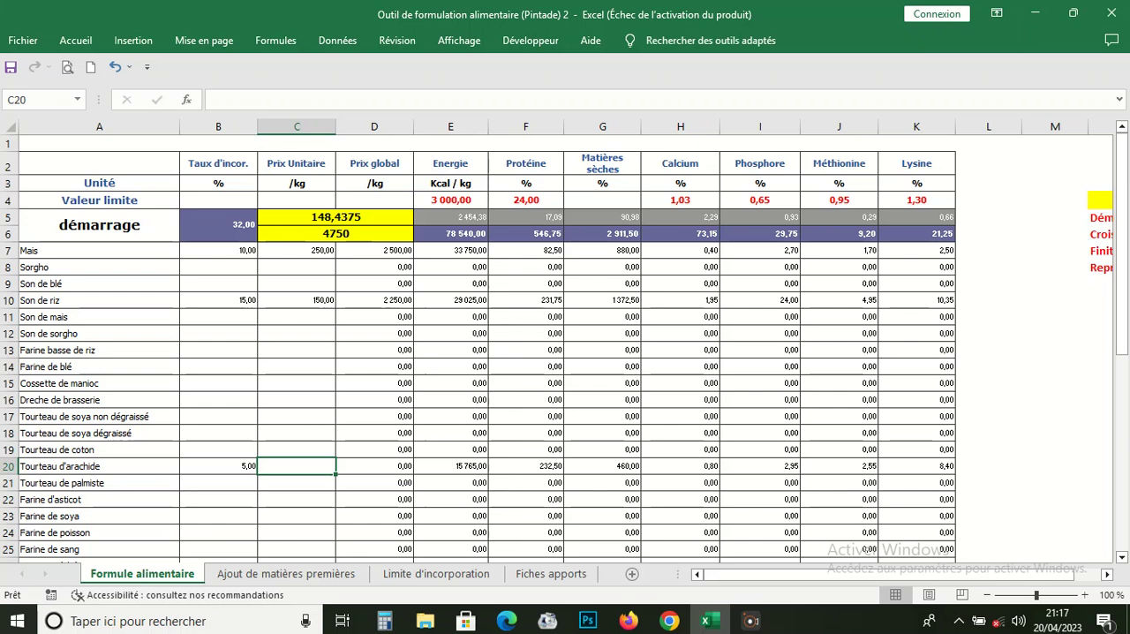
{"action": "type", "text": "100"}
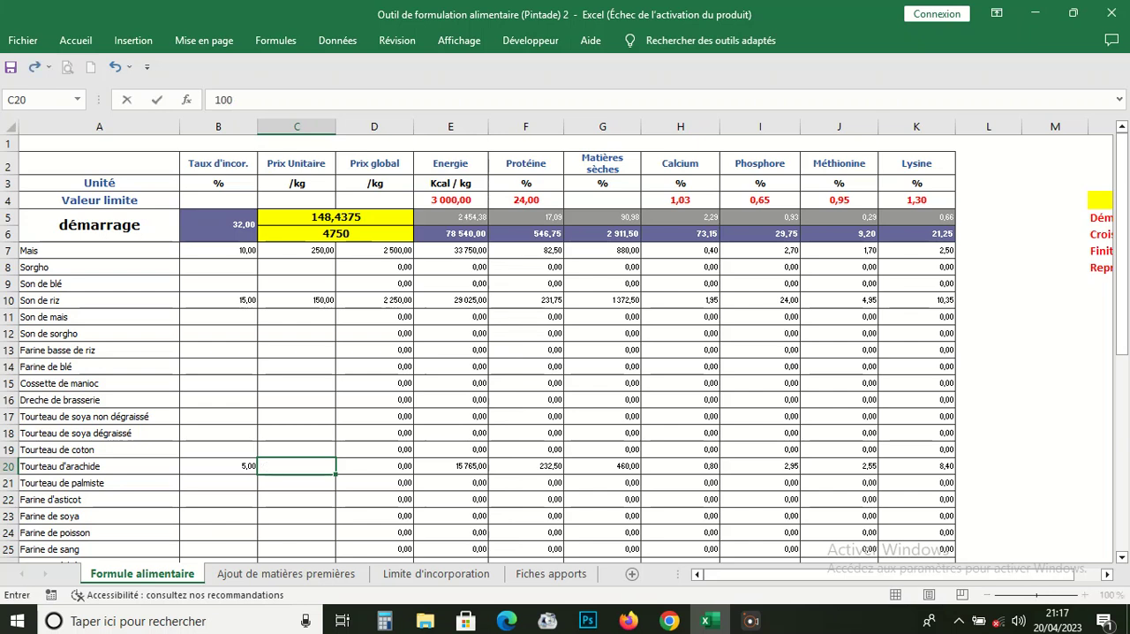
{"action": "scroll", "coordinate": [476, 353], "scroll_direction": "down", "scroll_amount": 4}
{"action": "left_click", "coordinate": [297, 376]}
{"action": "type", "text": "200"}
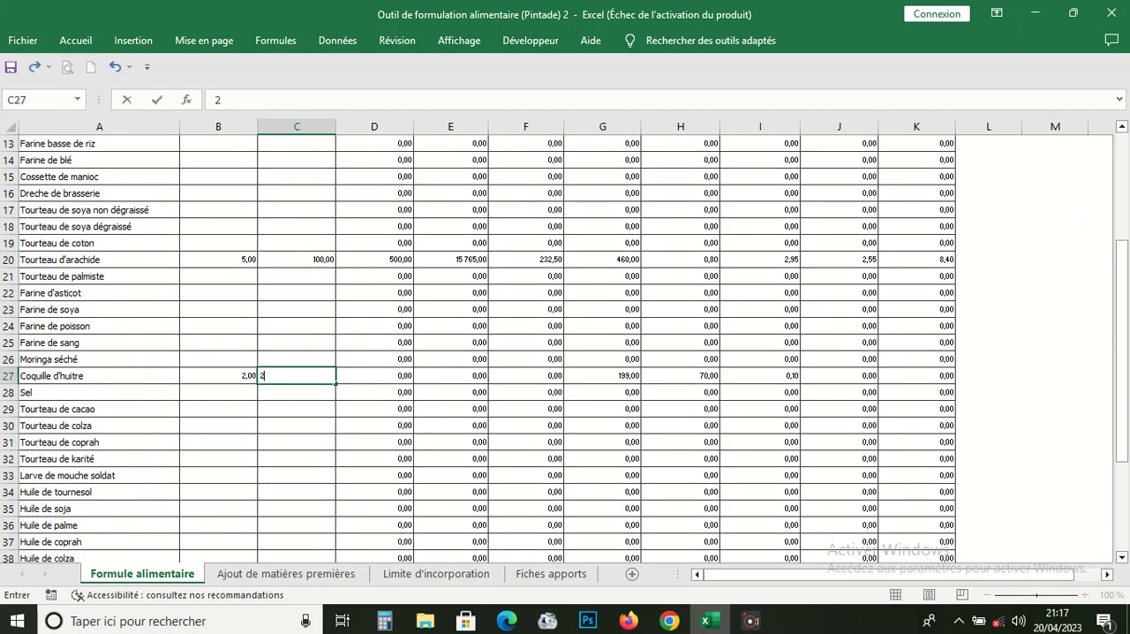
{"action": "left_click", "coordinate": [218, 293]}
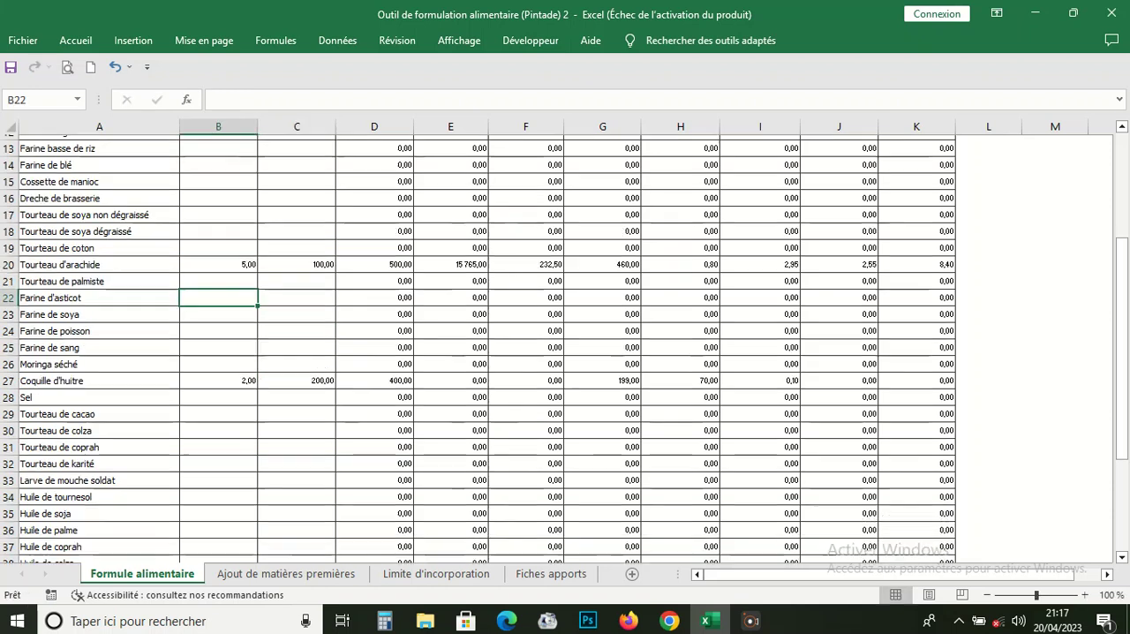
Step: Examine each ingredient's global price and the formulas behind the total rate, the total cost and the cost per kg
{"action": "scroll", "coordinate": [476, 353], "scroll_direction": "up", "scroll_amount": 4}
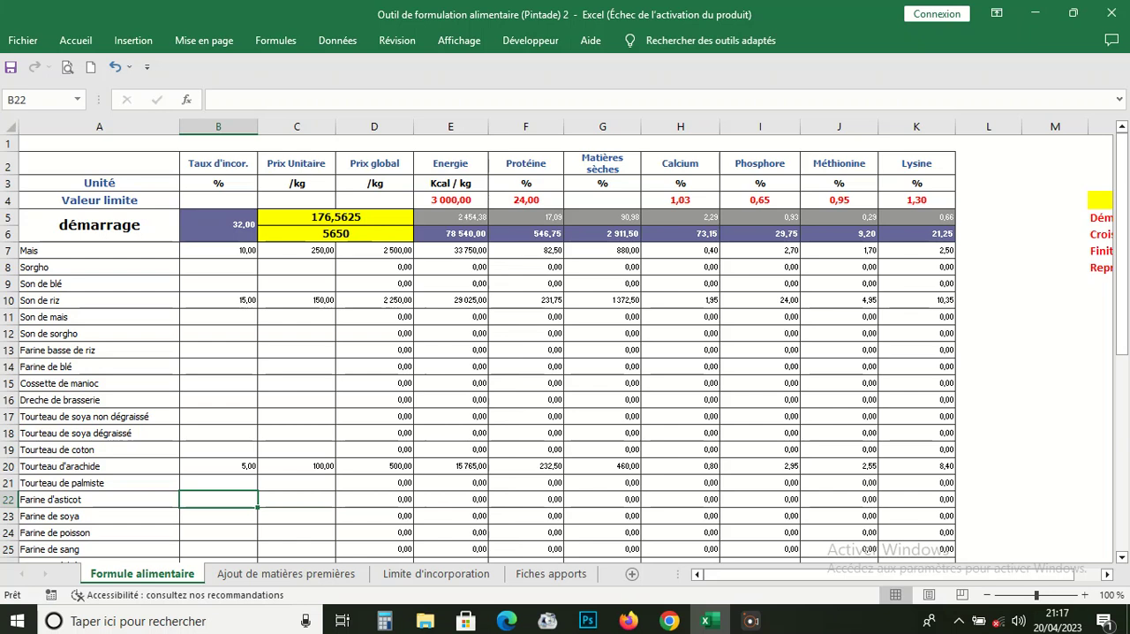
{"action": "left_click", "coordinate": [375, 251]}
{"action": "left_click", "coordinate": [218, 300]}
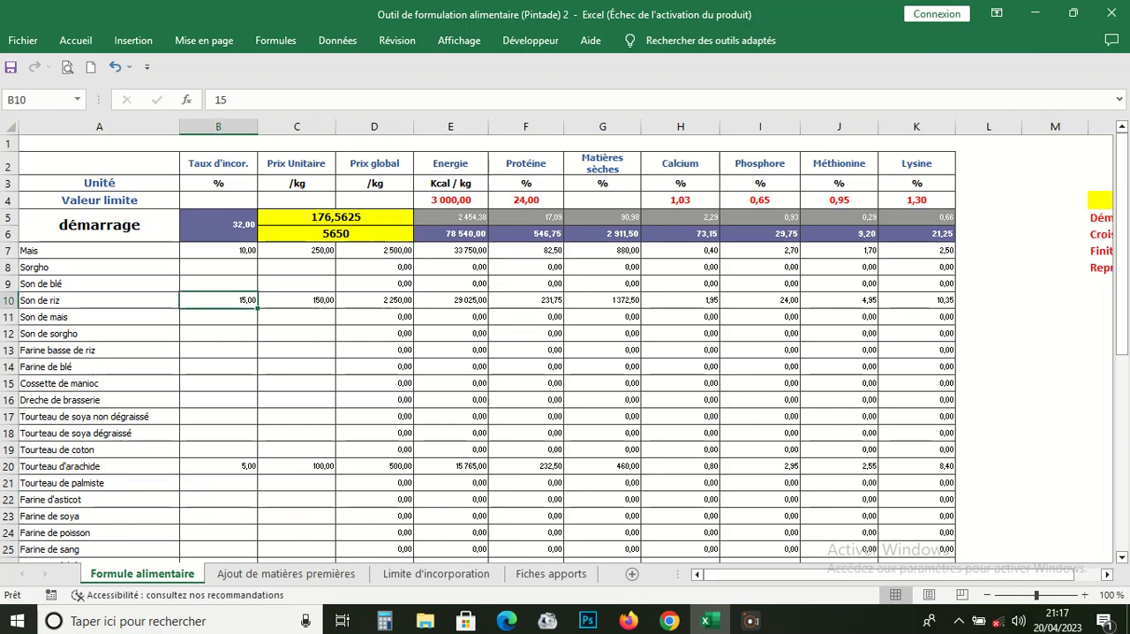
{"action": "left_click", "coordinate": [374, 300]}
{"action": "scroll", "coordinate": [374, 300], "scroll_direction": "down", "scroll_amount": 6}
{"action": "scroll", "coordinate": [374, 300], "scroll_direction": "up", "scroll_amount": 6}
{"action": "left_click", "coordinate": [336, 234]}
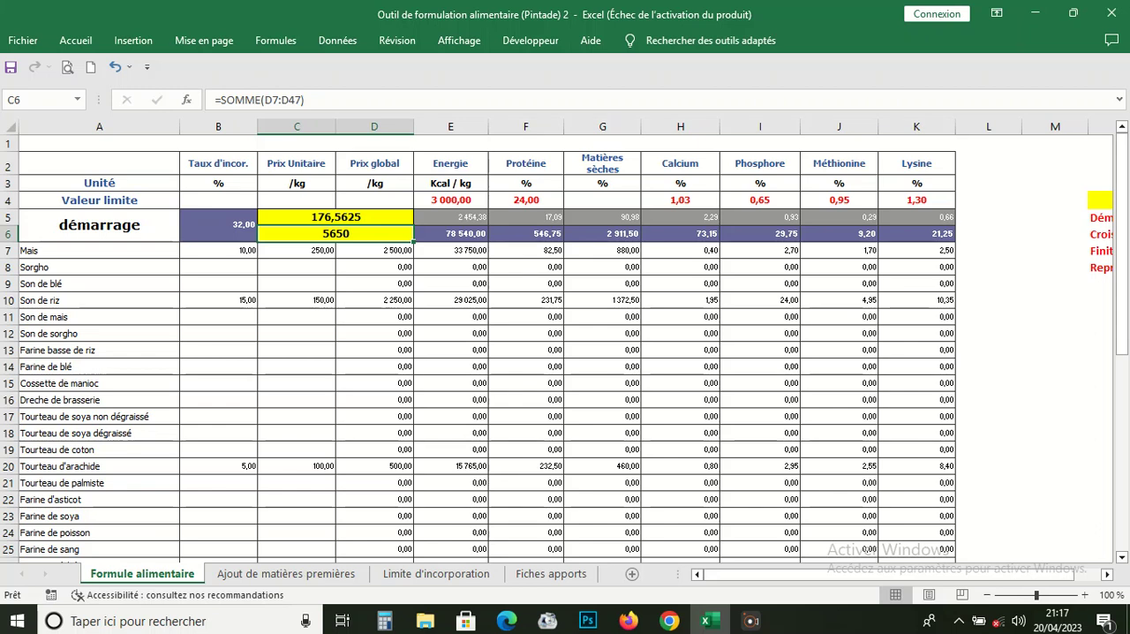
{"action": "left_click", "coordinate": [218, 225]}
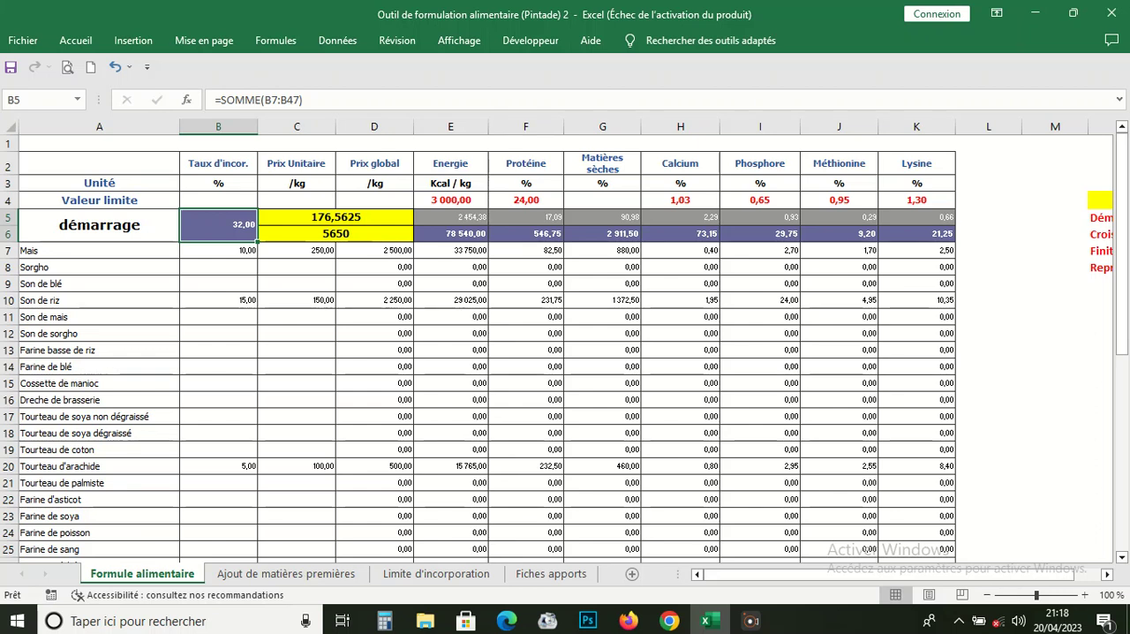
{"action": "left_click", "coordinate": [335, 234]}
{"action": "left_click", "coordinate": [336, 217]}
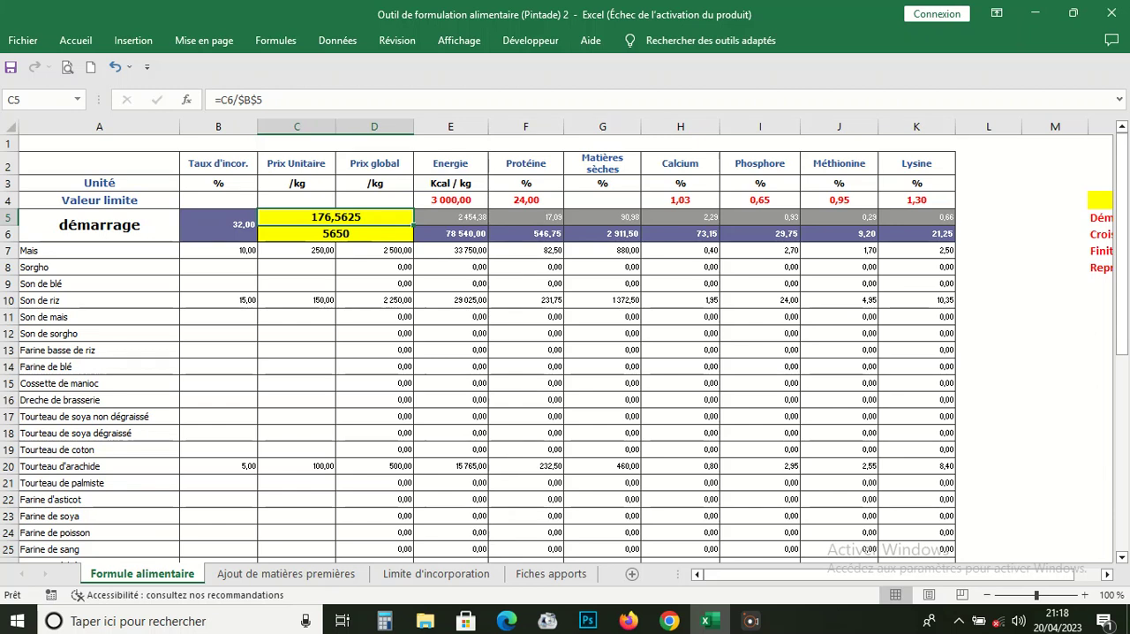
{"action": "left_click", "coordinate": [335, 234]}
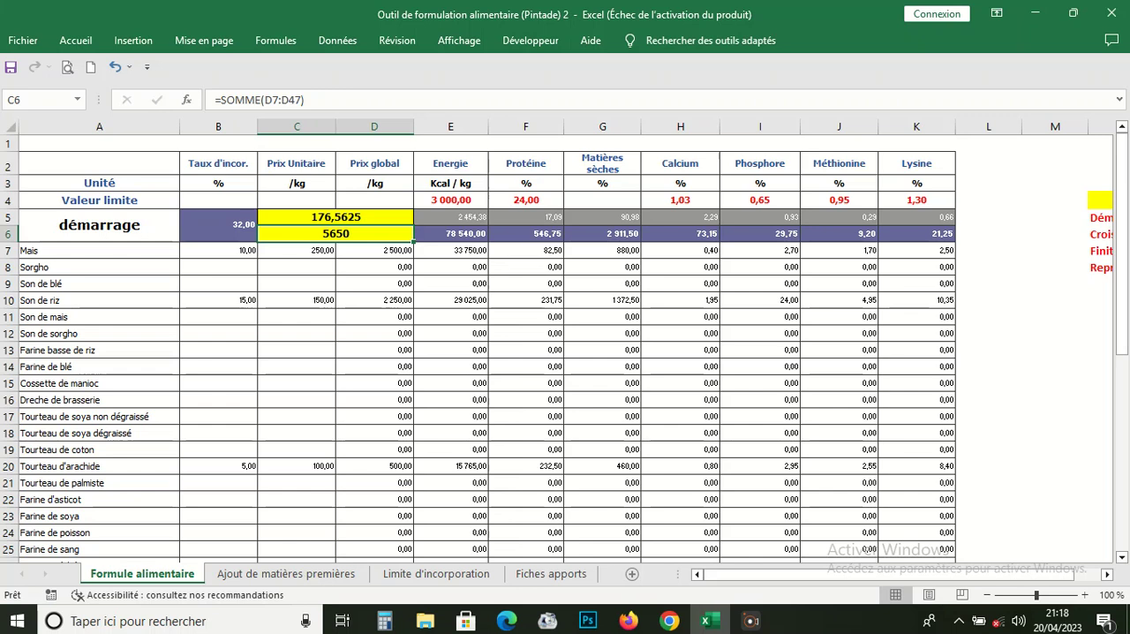
{"action": "left_click", "coordinate": [335, 217]}
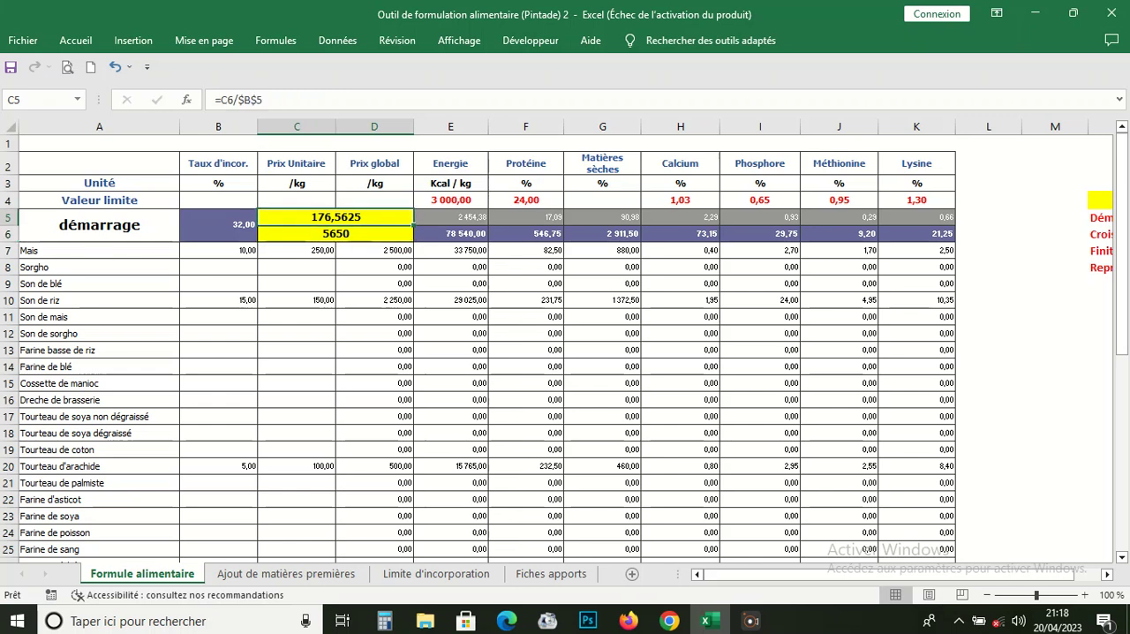
{"action": "left_click", "coordinate": [296, 334]}
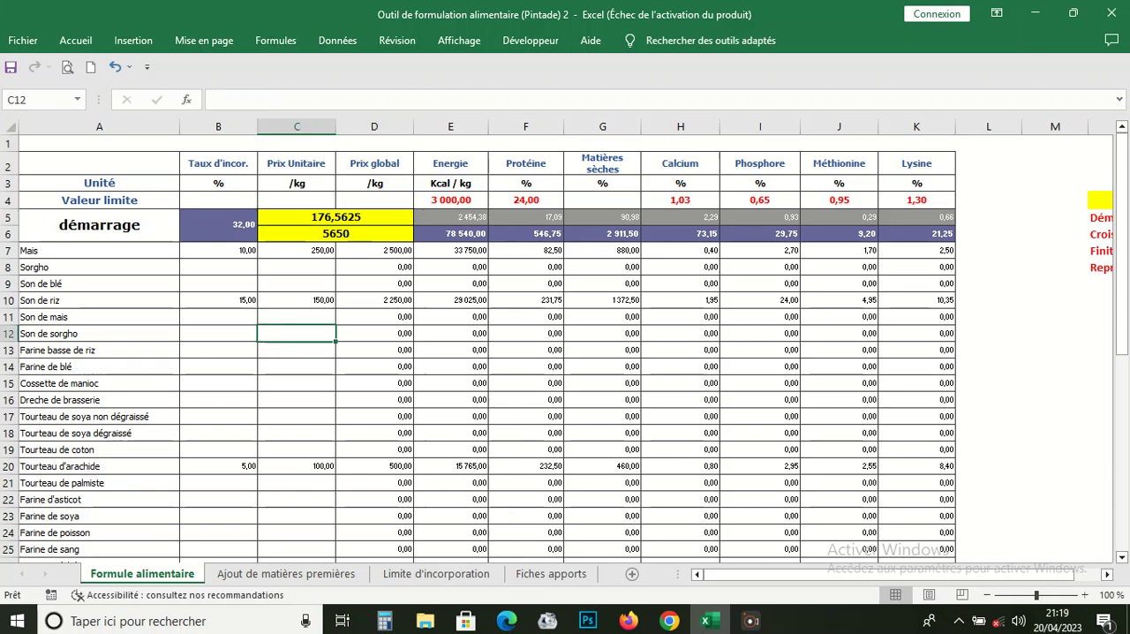